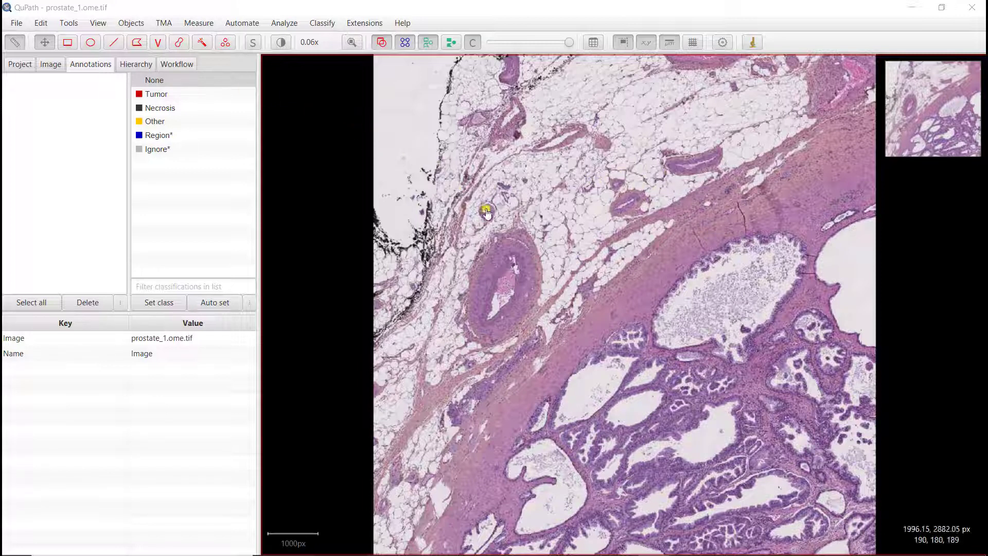
Draw a rectangle annotation of about 287,000 px² spanning stroma, gland epithelium and empty background at the edge of the large gland
click(70, 44)
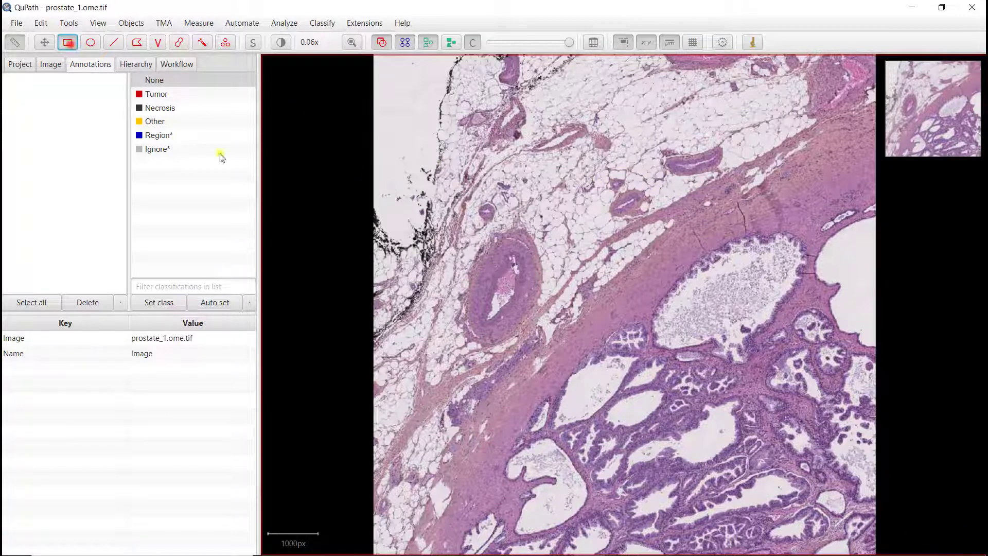
scroll(597, 378, up, 2)
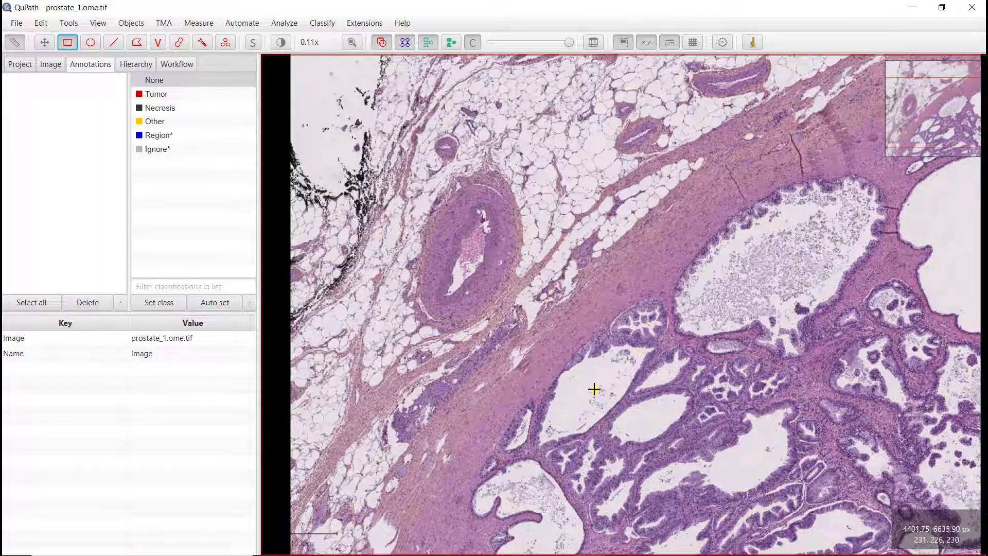
scroll(593, 388, up, 1)
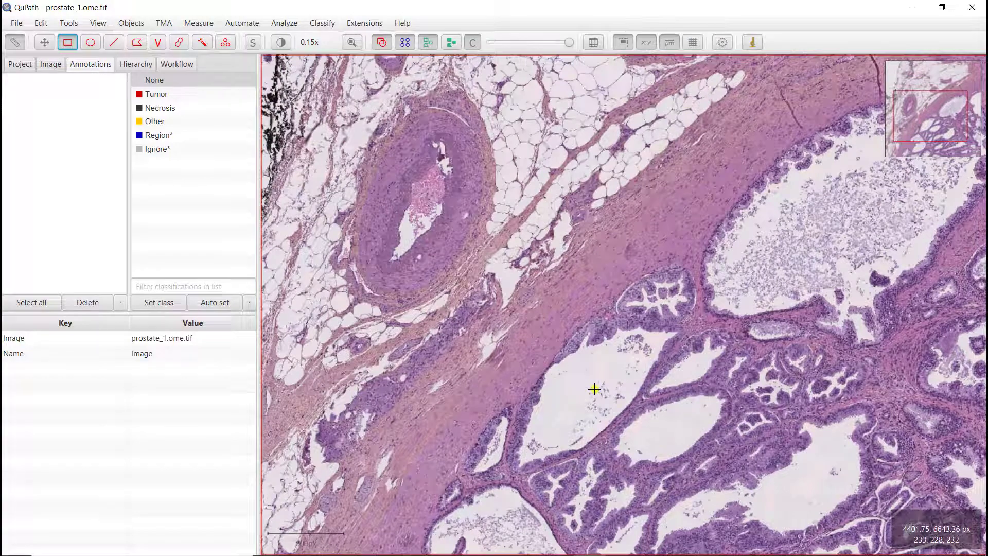
scroll(594, 390, up, 1)
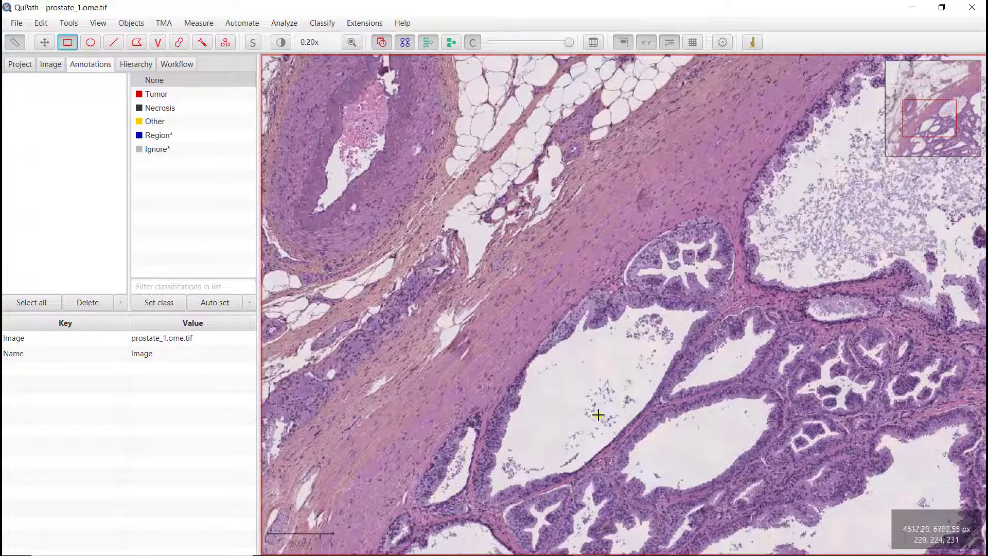
scroll(525, 466, up, 5)
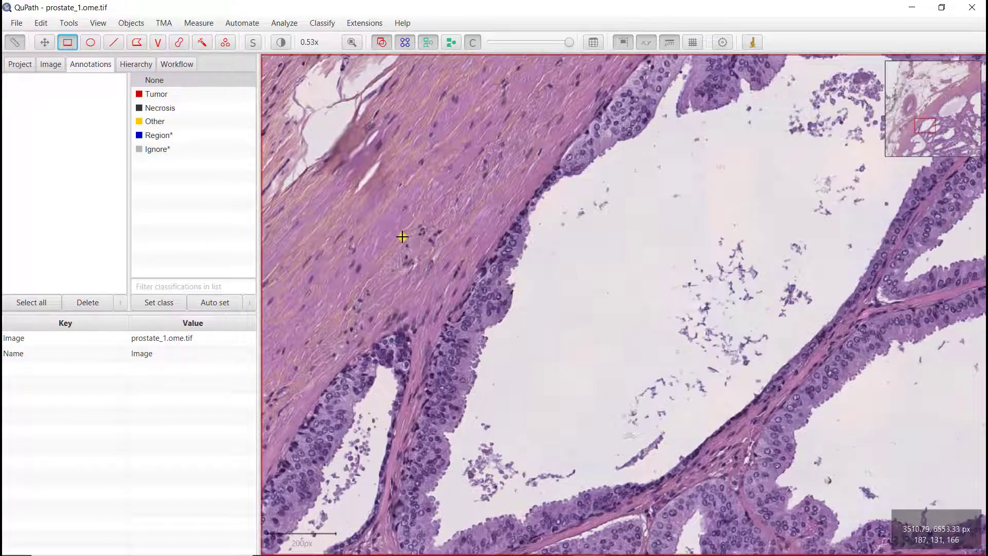
mouse_move(402, 238)
mouse_down()
mouse_move(448, 324)
mouse_move(618, 412)
mouse_move(598, 409)
mouse_up()
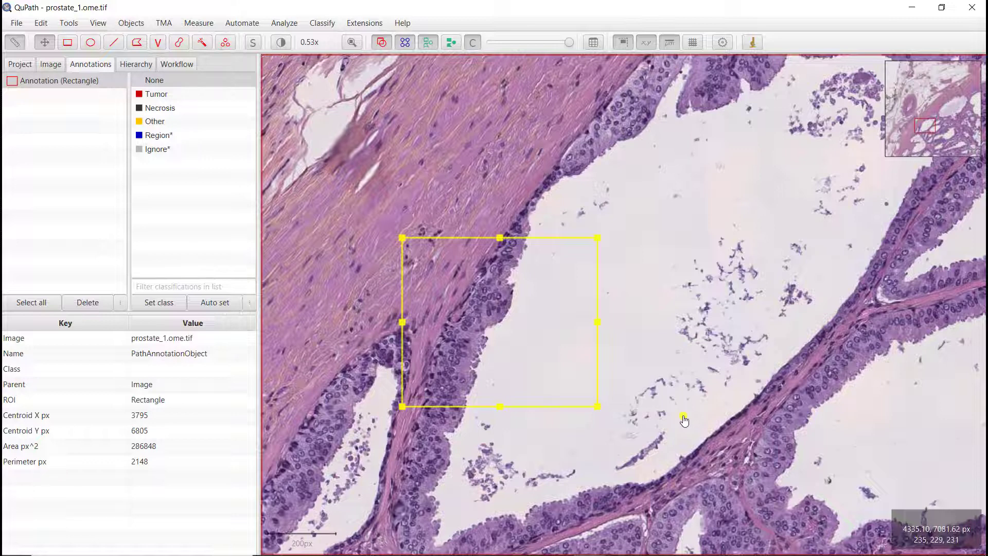
Look up the Estimate stain vectors command by searching the command list for "stain", and close the list
key(ctrl+l)
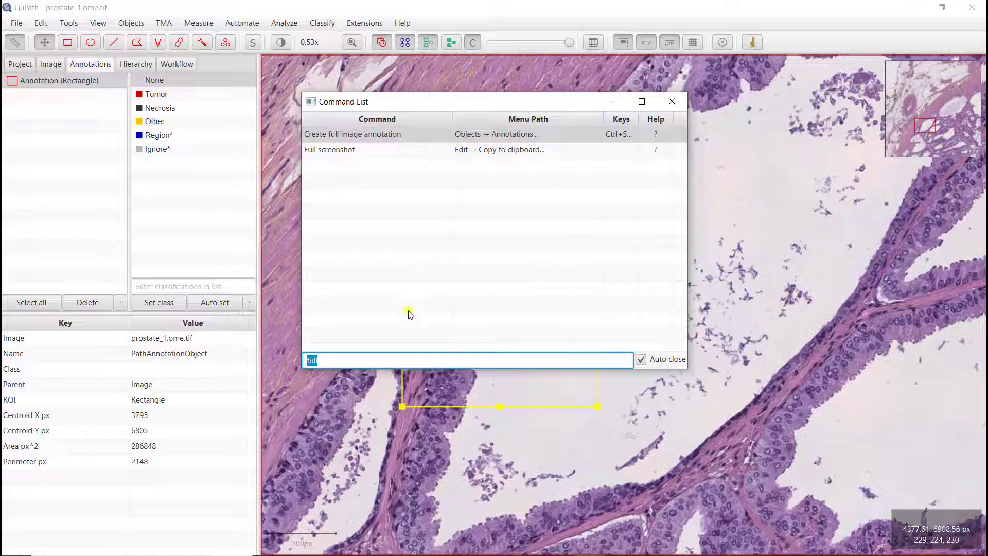
key(BackSpace)
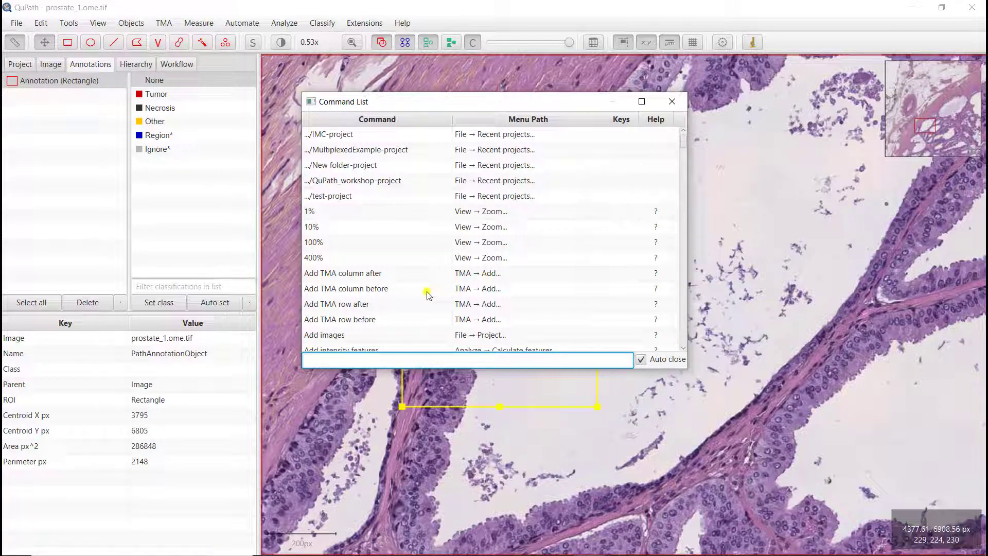
text(stain)
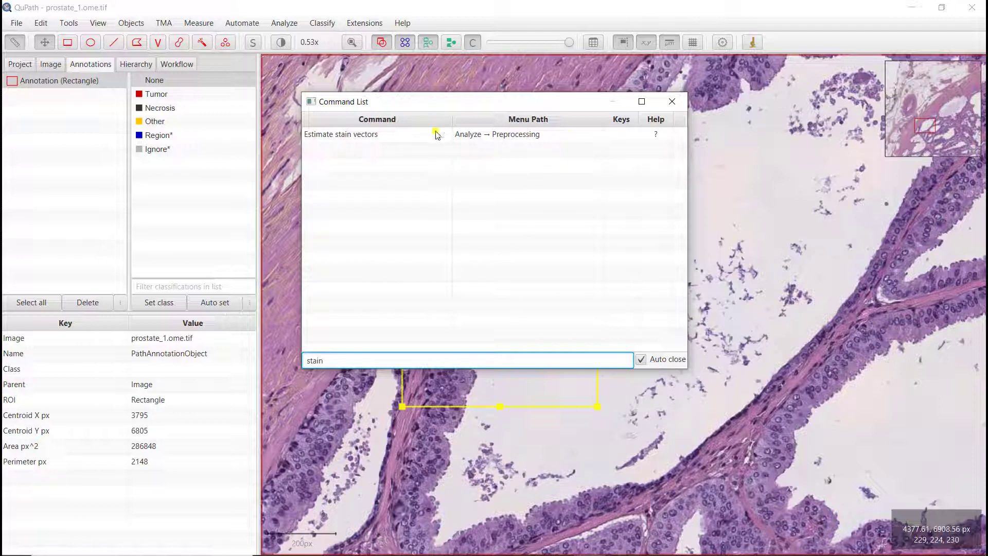
click(366, 135)
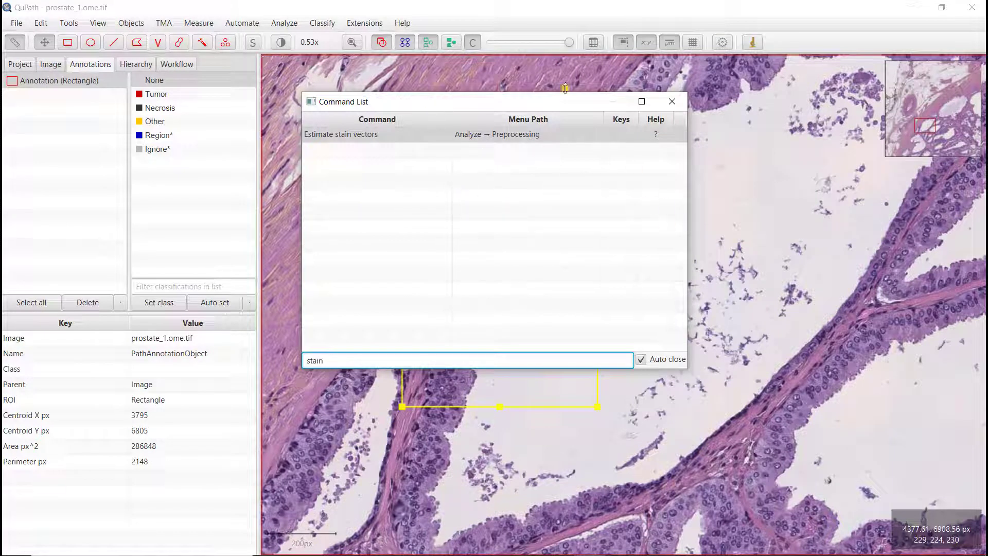
click(681, 101)
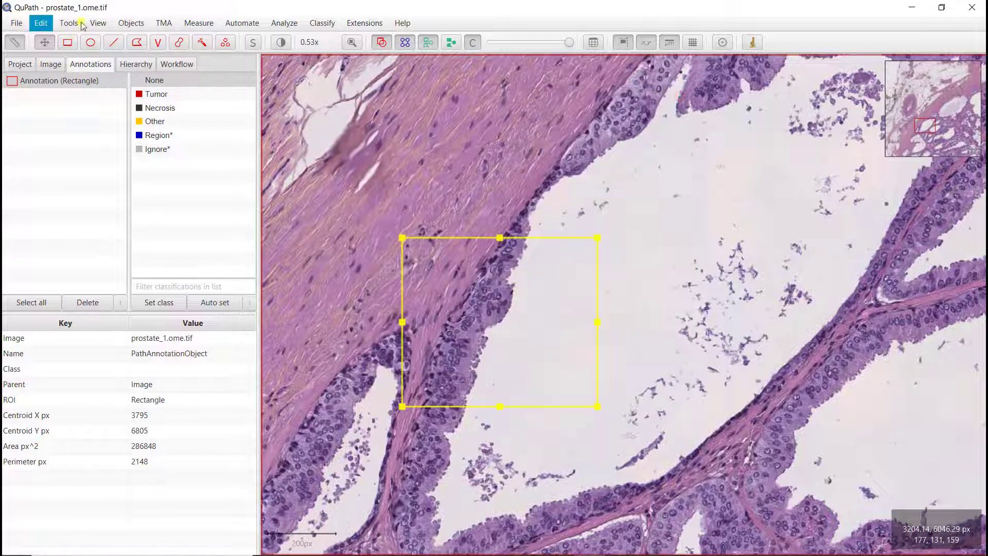
Start Estimate stain vectors for the selected rectangle, using the modal RGB values as the background
click(284, 22)
mouse_move(291, 42)
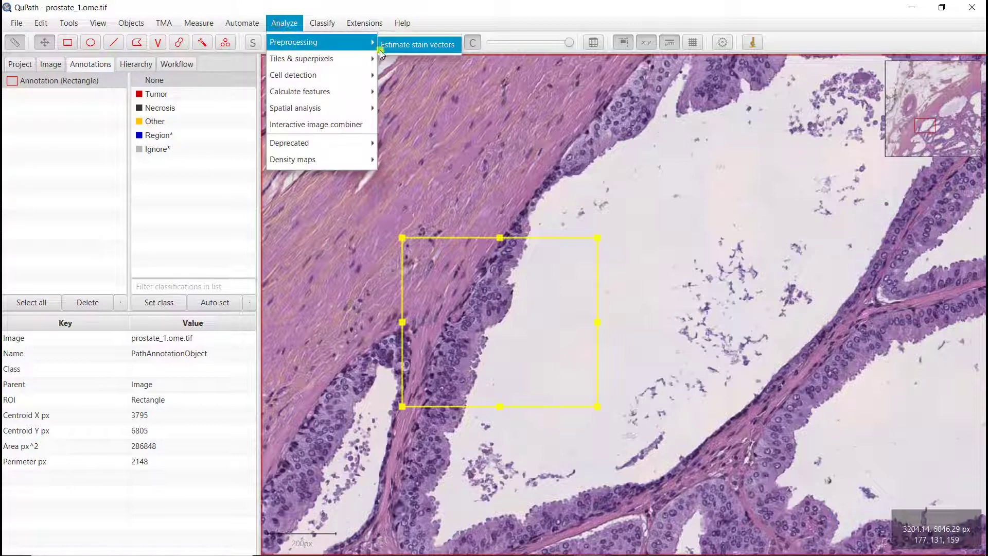
click(430, 48)
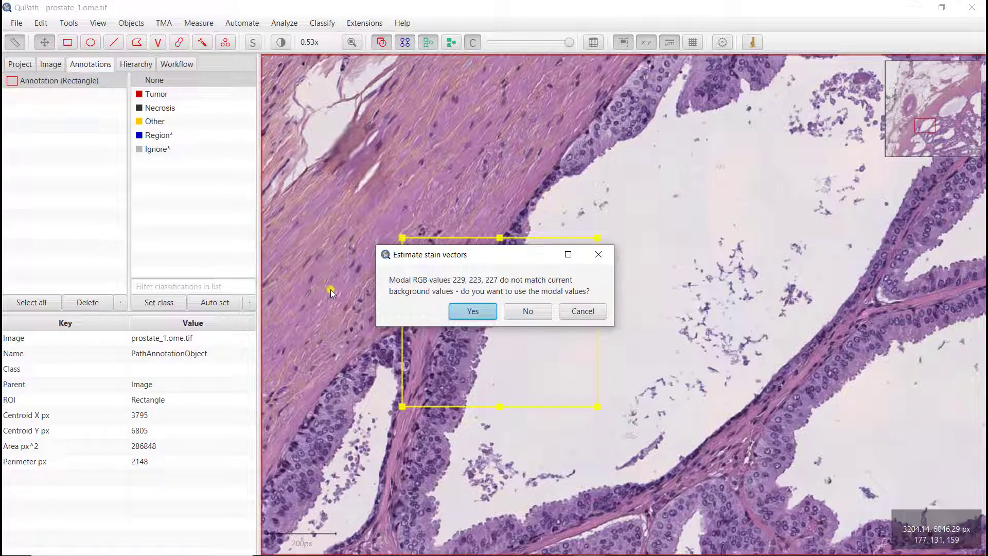
click(473, 312)
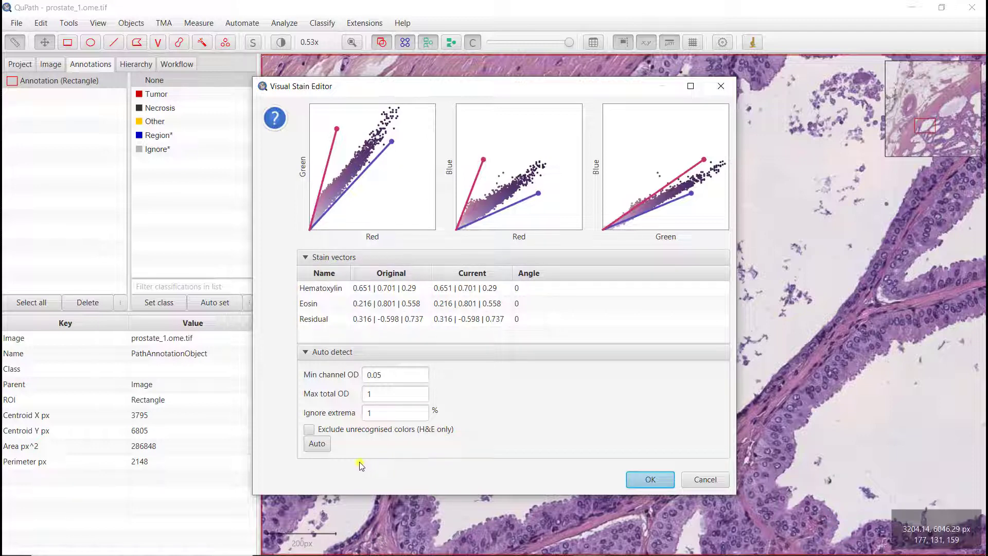
Auto-detect the stain vectors with the preset limits and save them under the name "H&E estimated"
click(318, 446)
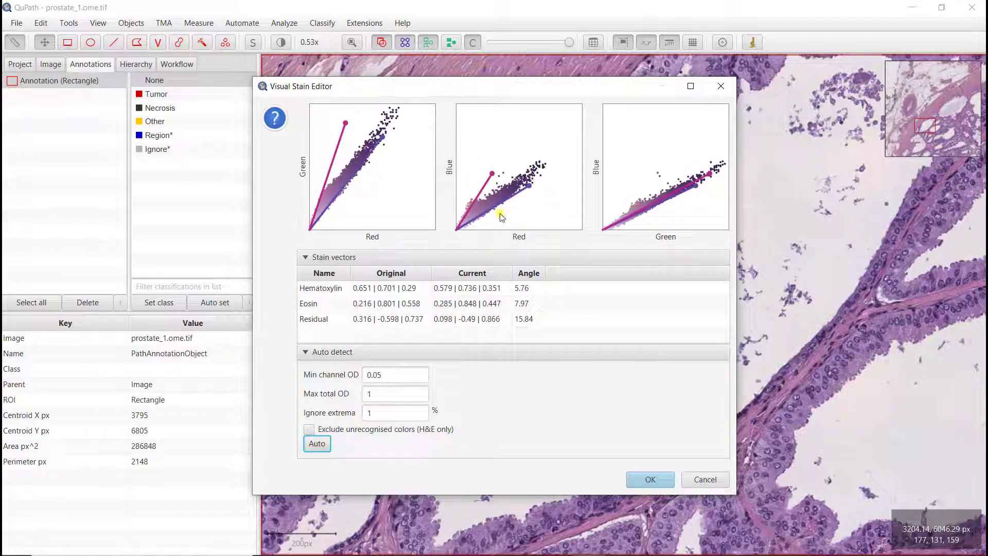
click(649, 480)
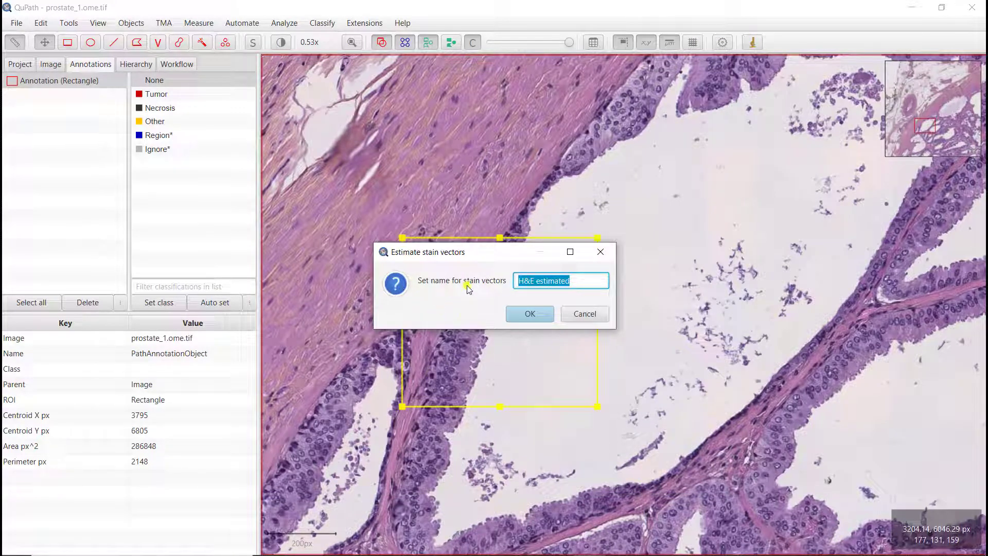
click(531, 315)
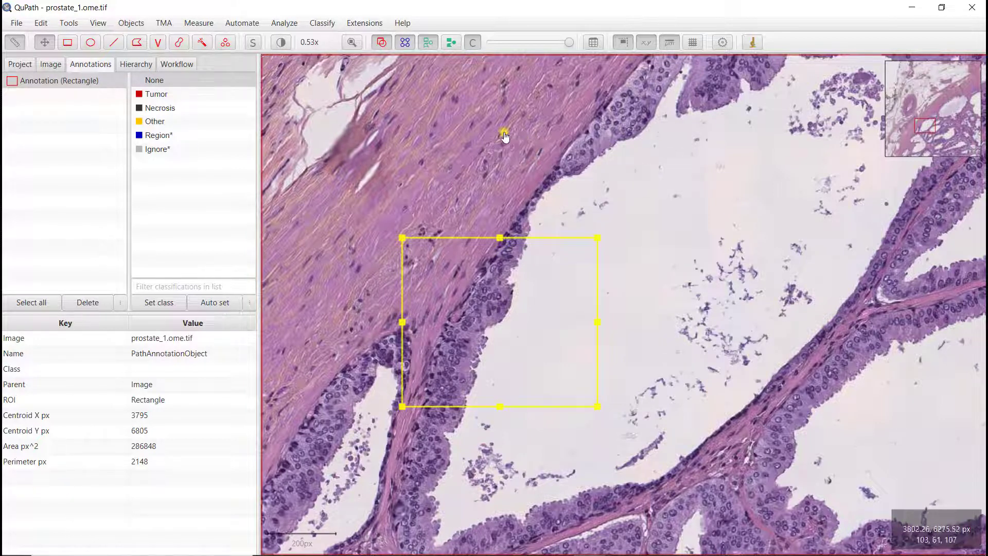
Open the brightness and contrast settings clear of the image and view the Hematoxylin, Eosin and Residual channels one at a time
click(281, 43)
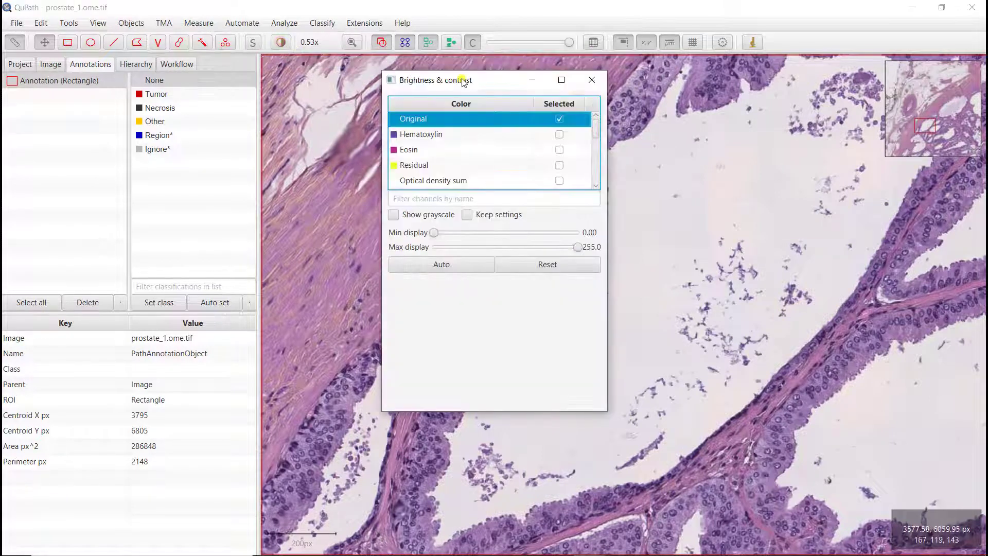
mouse_move(464, 81)
mouse_down()
mouse_move(408, 81)
mouse_move(182, 159)
mouse_move(105, 119)
mouse_up()
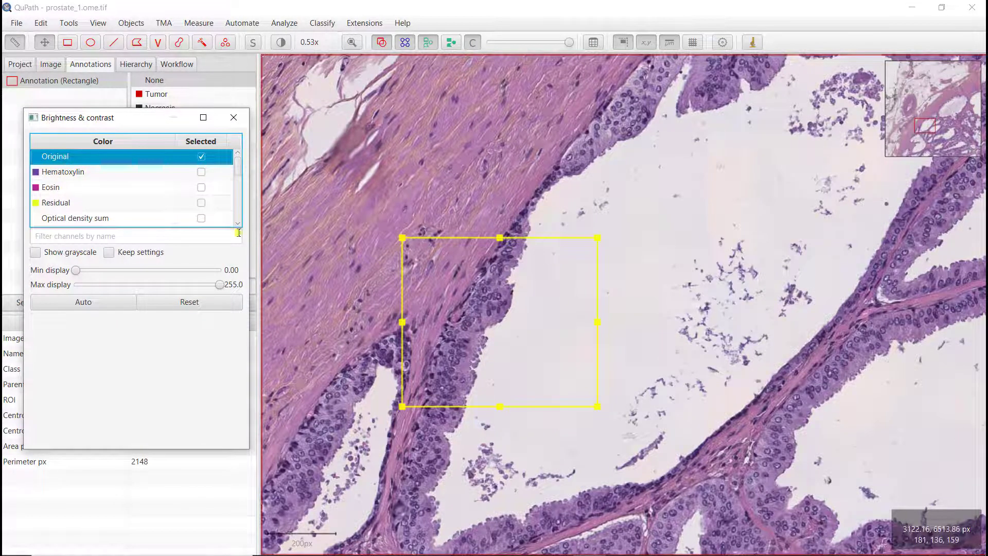
click(202, 174)
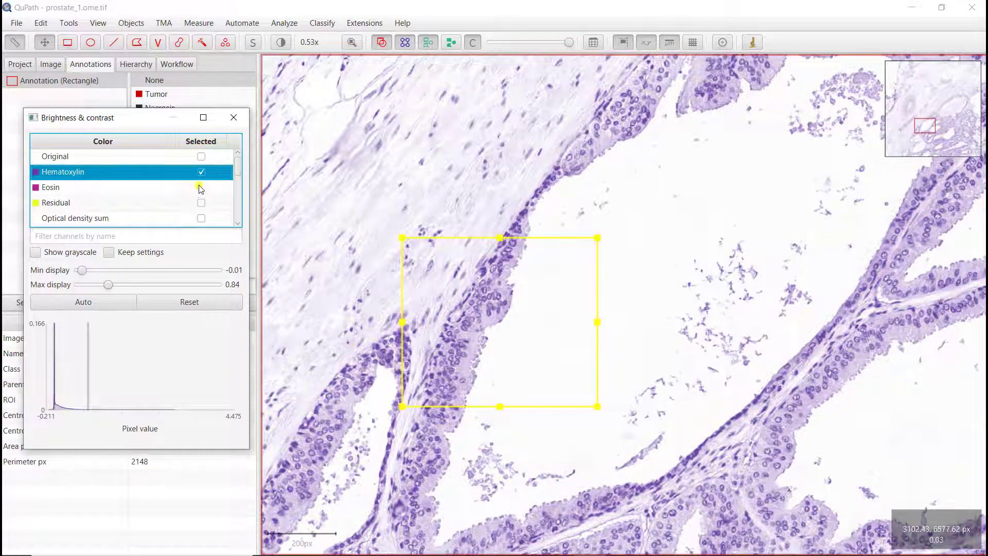
click(204, 189)
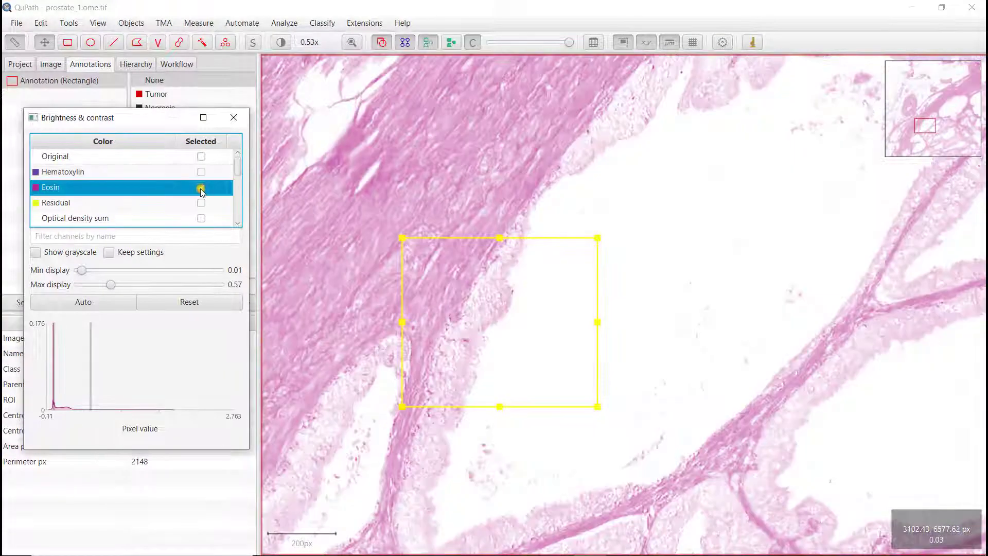
click(203, 204)
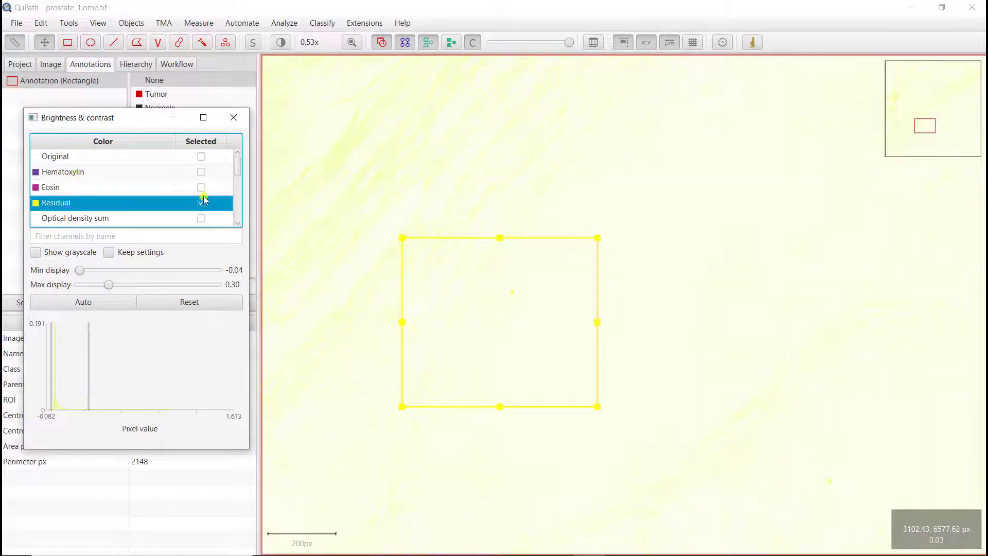
Inspect the Hematoxylin channel across the folded glandular tissue below the rectangle annotation
click(205, 172)
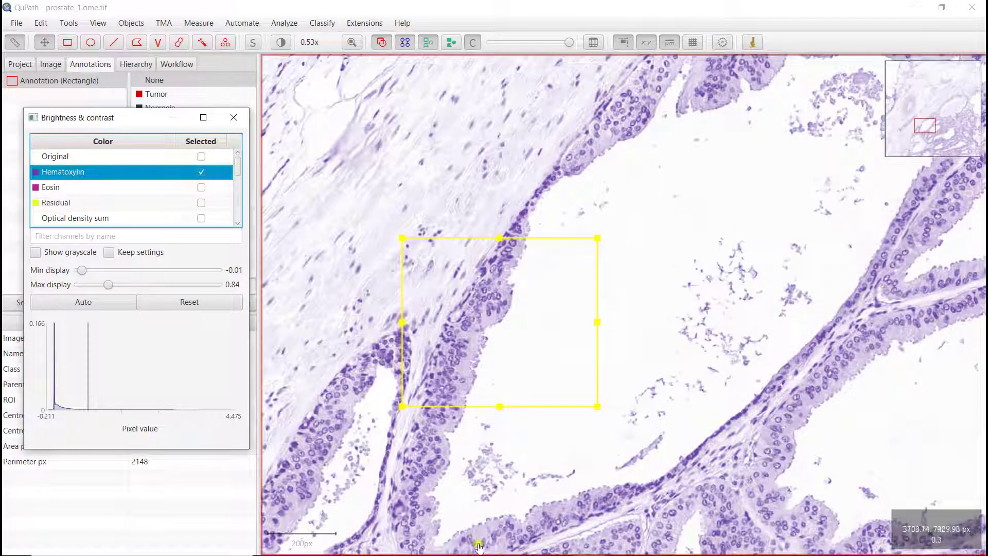
click(475, 500)
drag(474, 499, 547, 388)
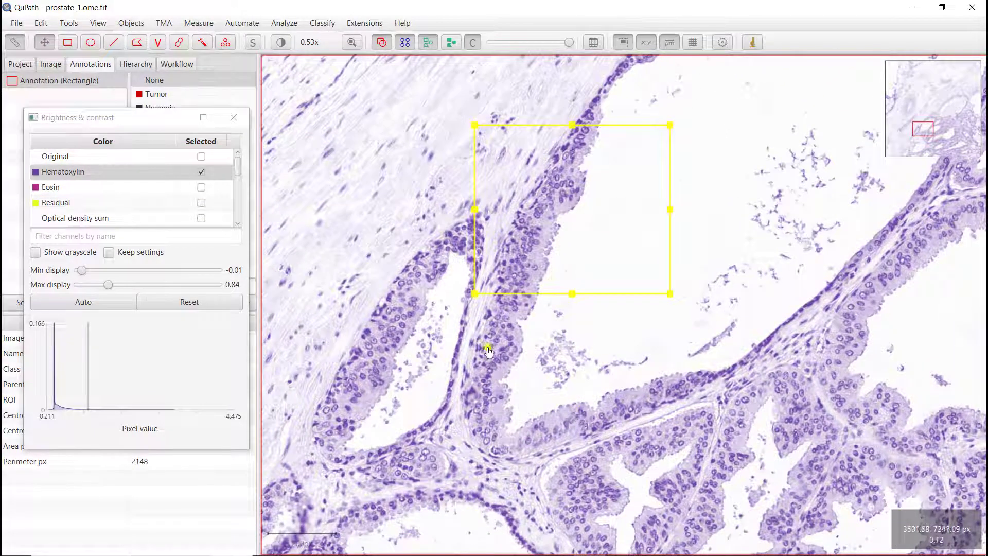
drag(575, 450, 453, 280)
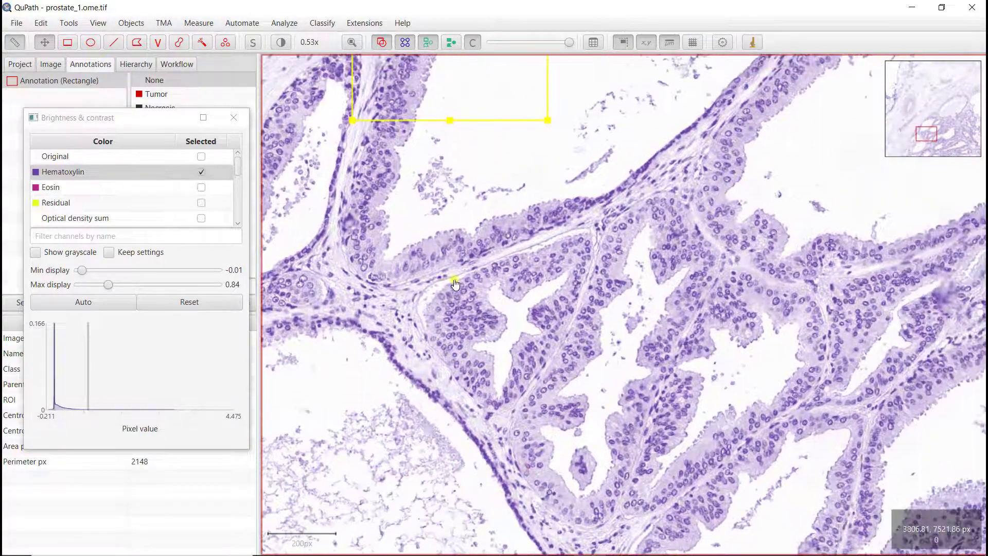
Compare the original image with its separate Hematoxylin and Eosin channels, examining Eosin at 1.00x magnification
click(201, 158)
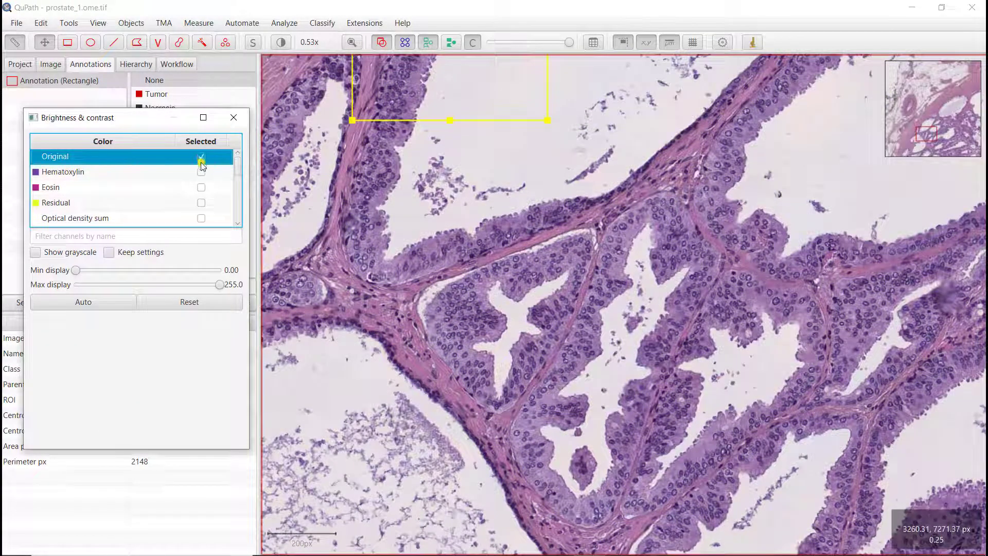
click(201, 172)
click(201, 189)
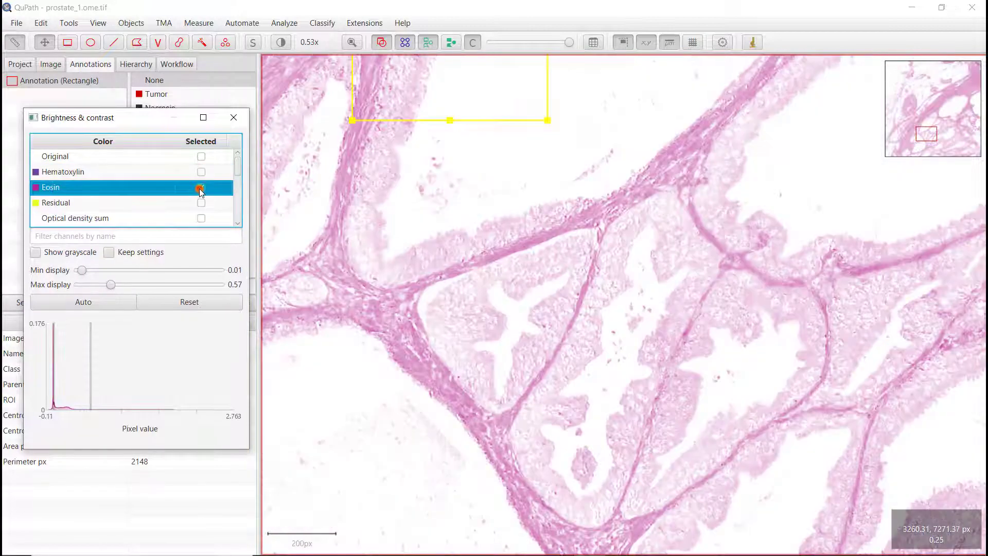
scroll(512, 302, up, 2)
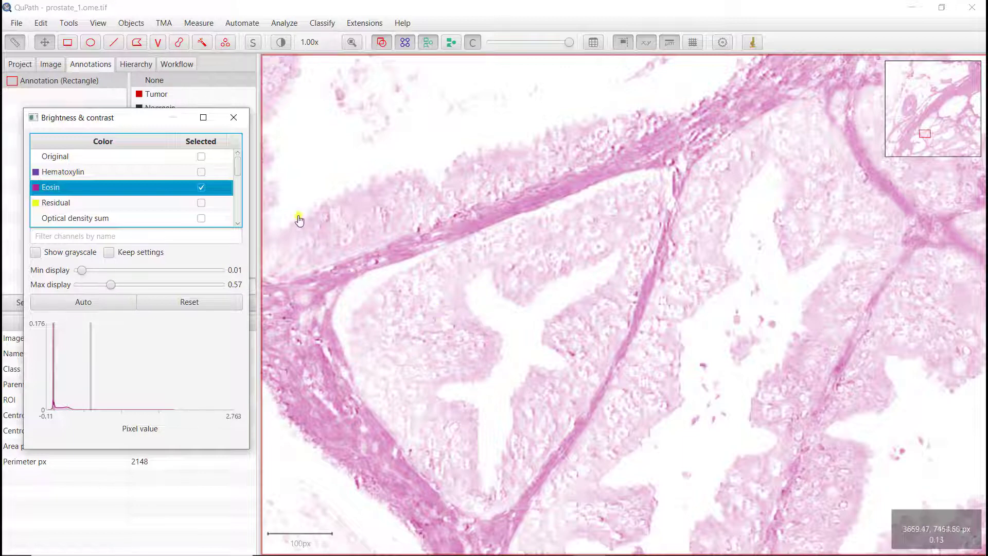
Show the Hematoxylin channel, reset its display range, and set the minimum display to -0.04 and the maximum to 1.05
click(201, 173)
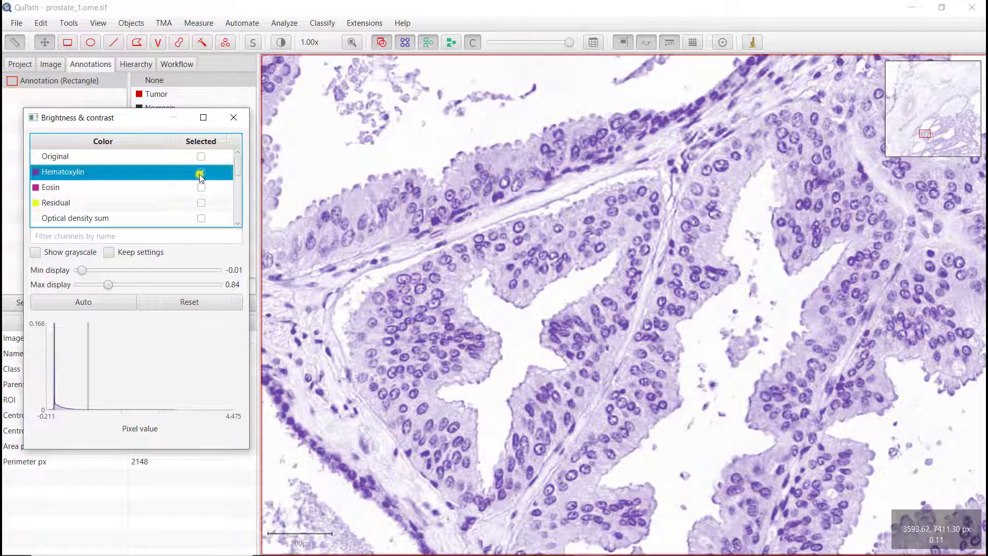
click(181, 304)
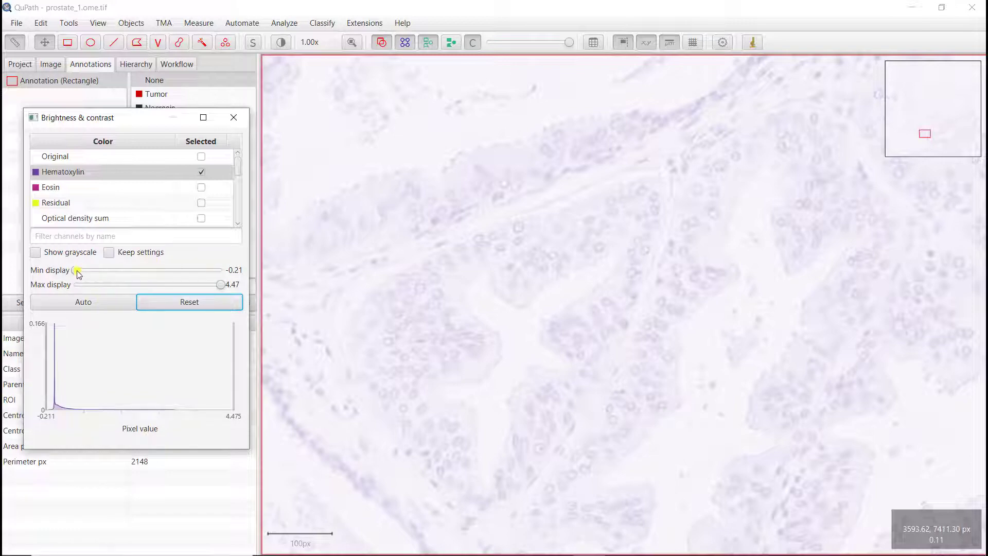
drag(79, 274, 82, 271)
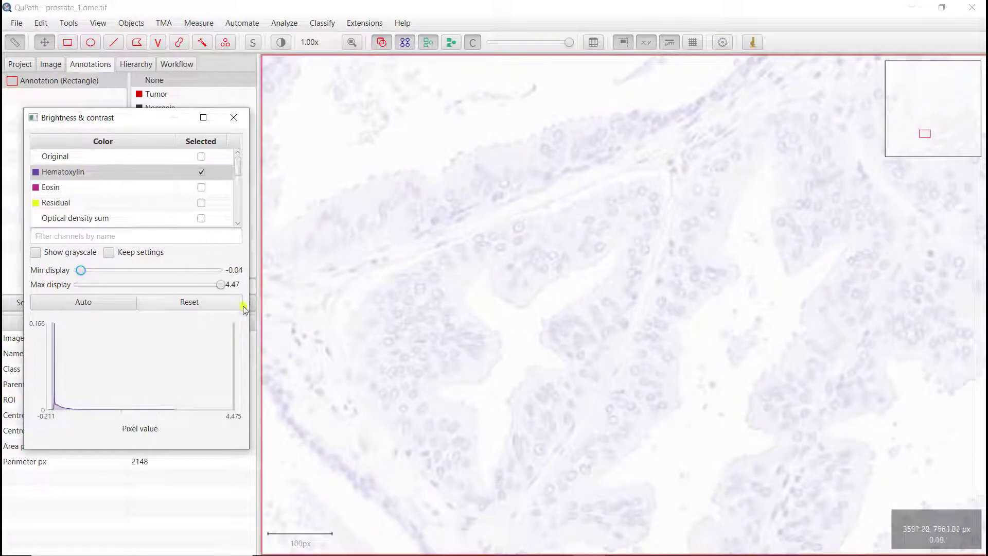
drag(222, 285, 116, 289)
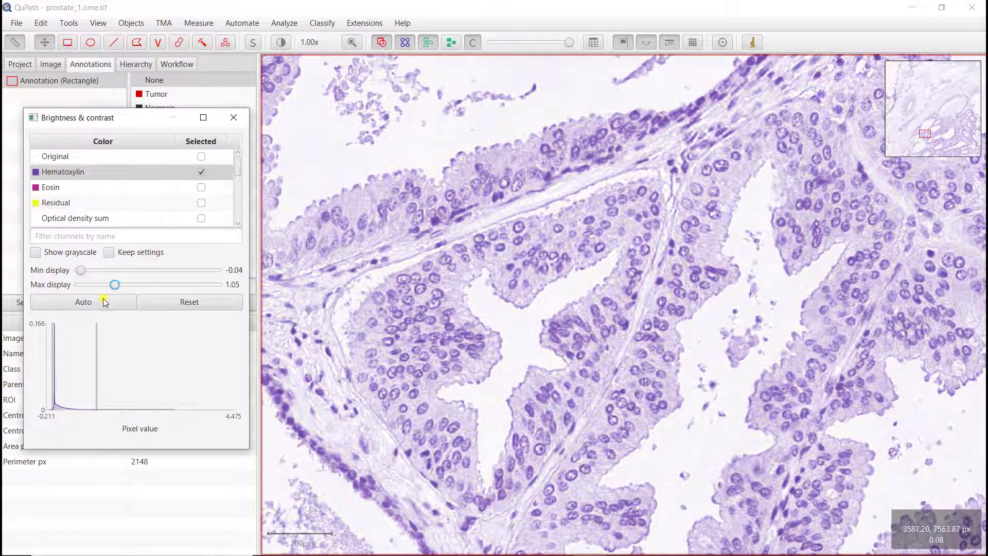
Apply automatic contrast to the Hematoxylin channel and preview it in grayscale before returning to the color display
click(102, 298)
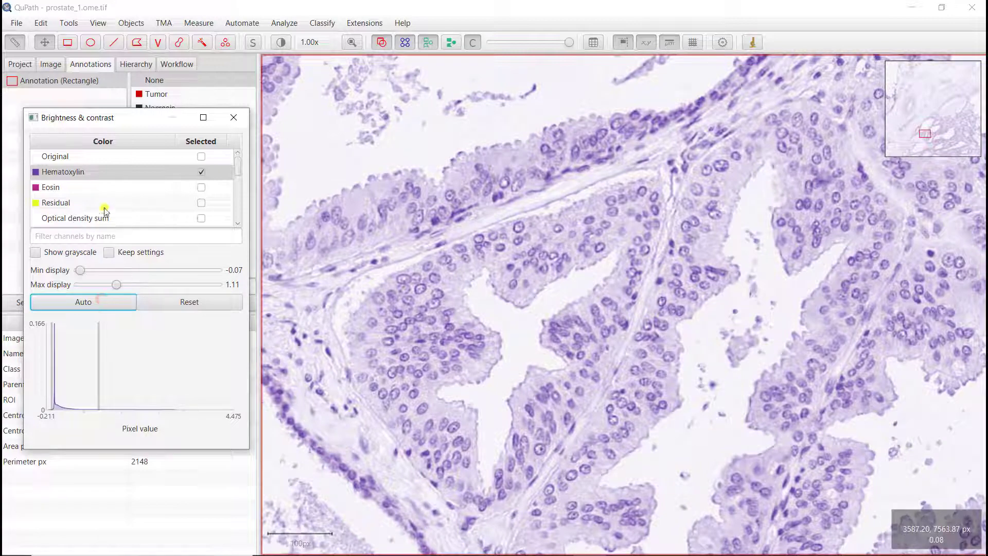
click(71, 253)
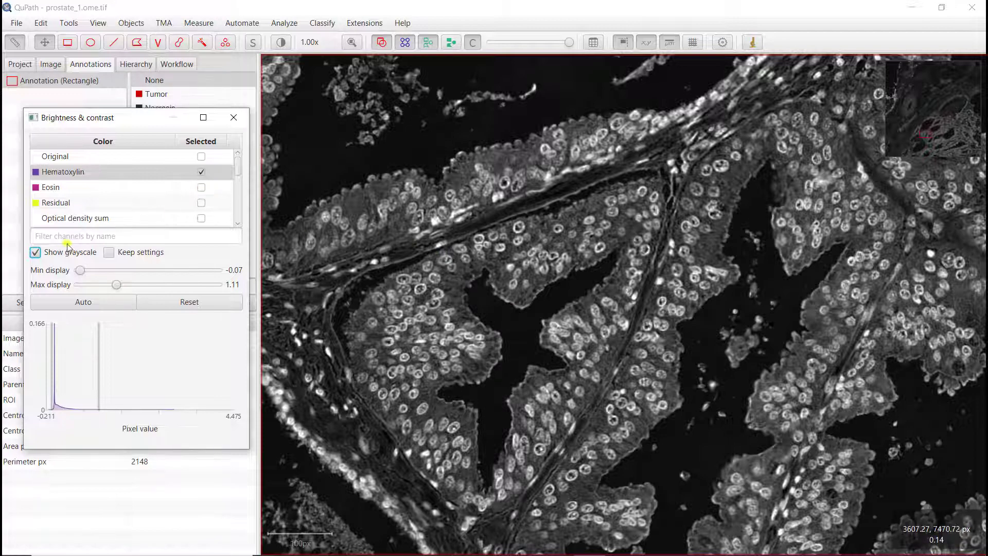
click(35, 252)
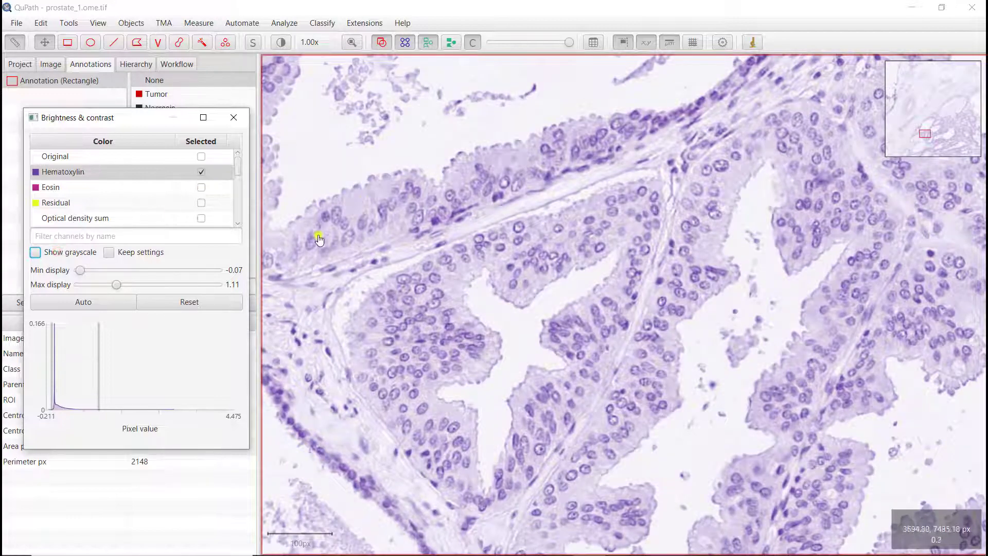
View the separate Eosin channel and switch back to the original image
click(202, 188)
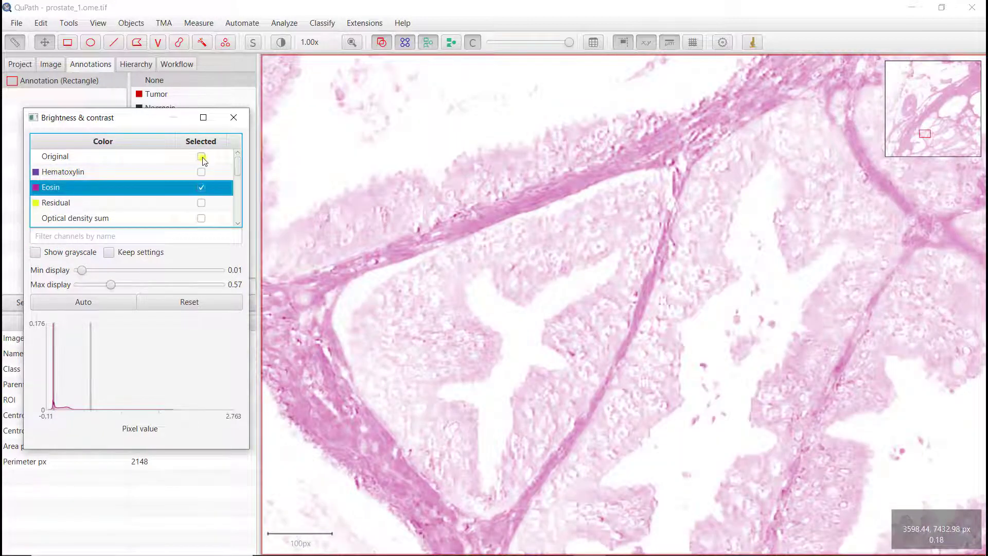
click(201, 156)
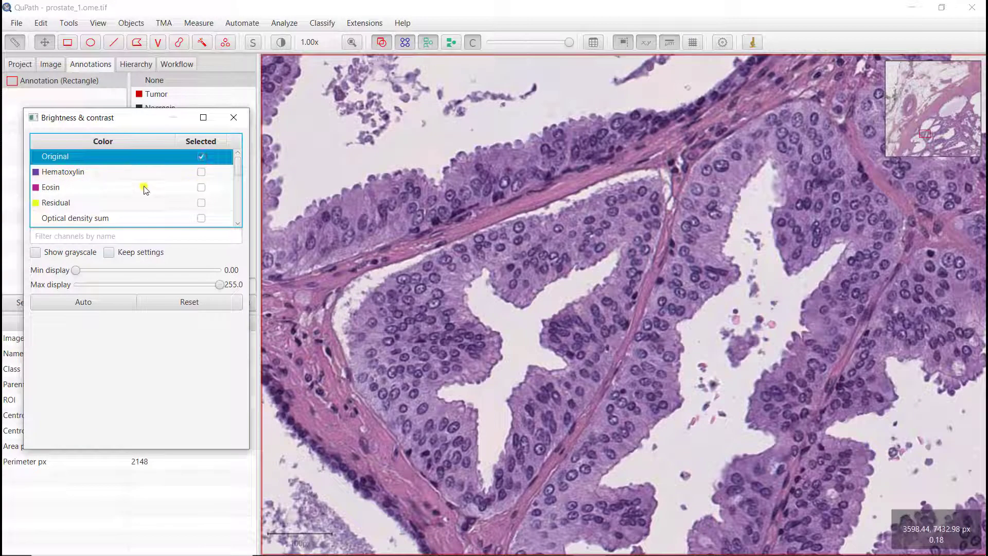
Display the Red, Green and Blue channels together as an overlay in place of the original image
scroll(144, 189, down, 3)
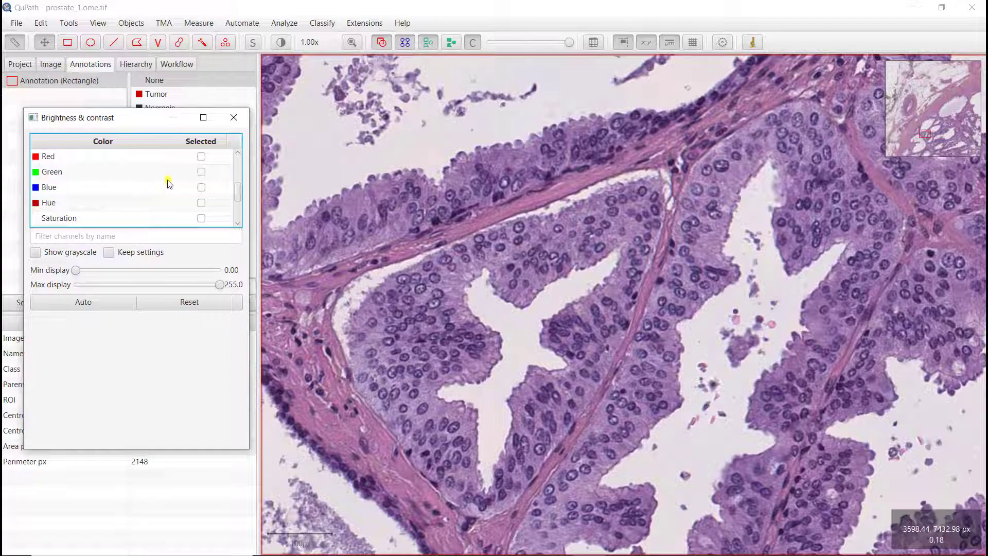
click(201, 157)
click(201, 172)
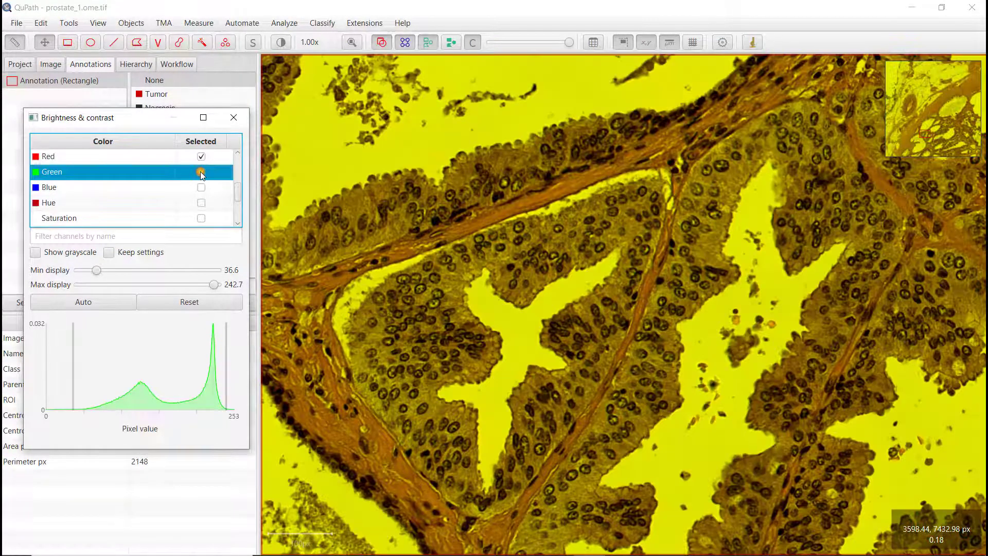
click(201, 188)
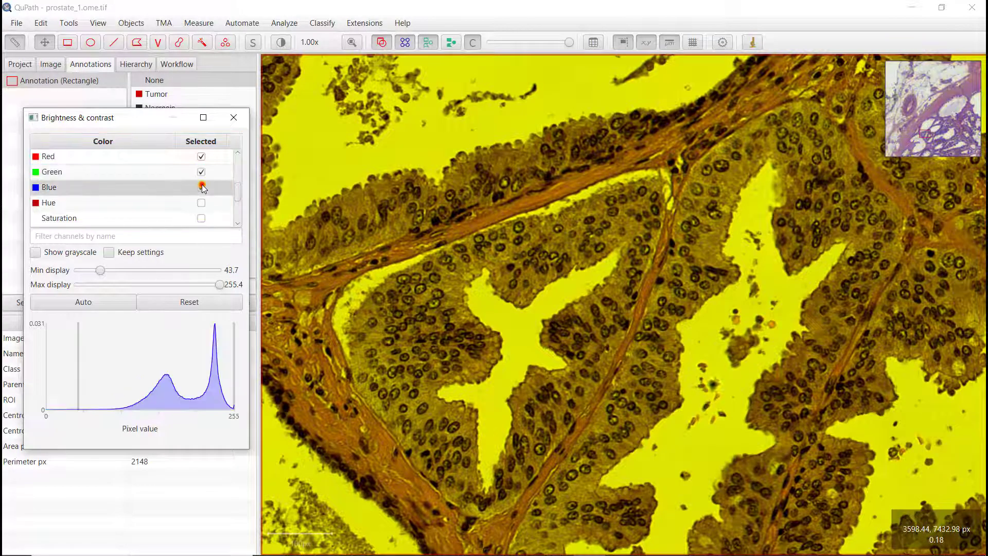
Compare the Red and Blue combination with the individual Blue, Green and Red channels, ending with only Red displayed
click(201, 172)
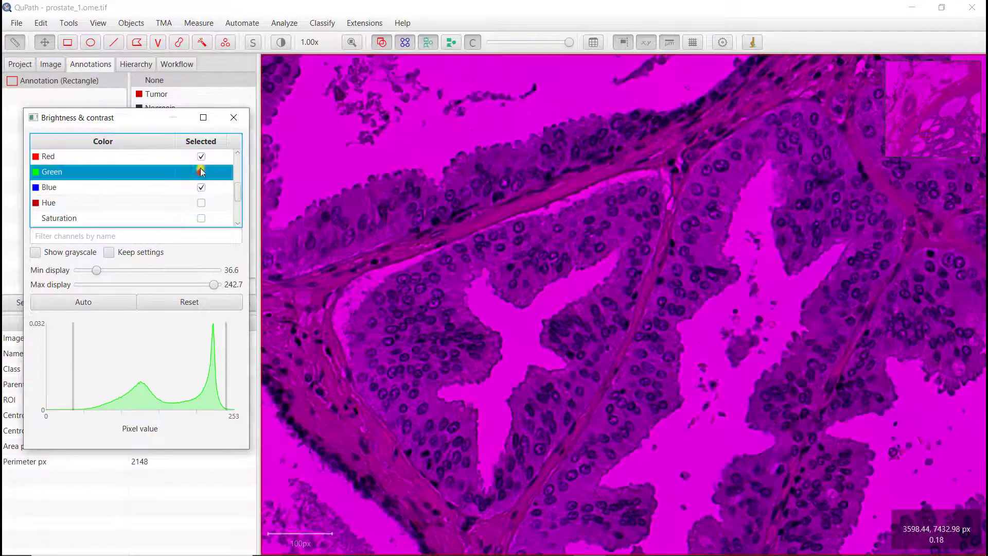
click(201, 157)
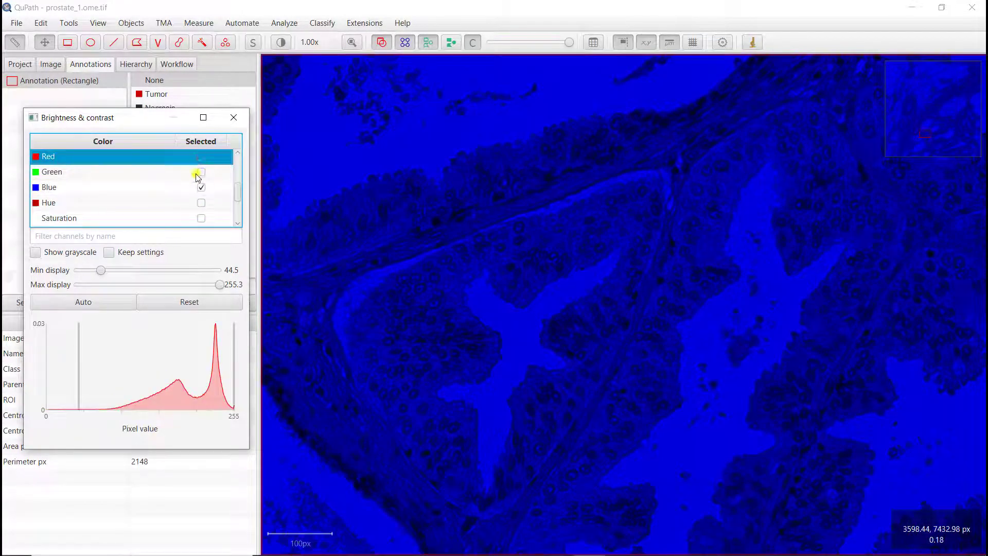
click(202, 188)
click(202, 172)
click(201, 187)
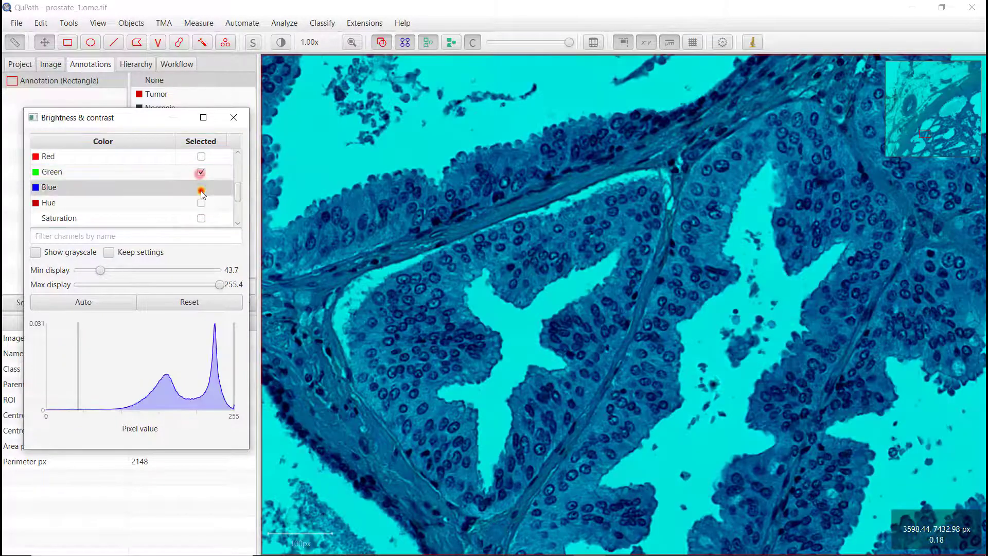
click(202, 157)
click(201, 172)
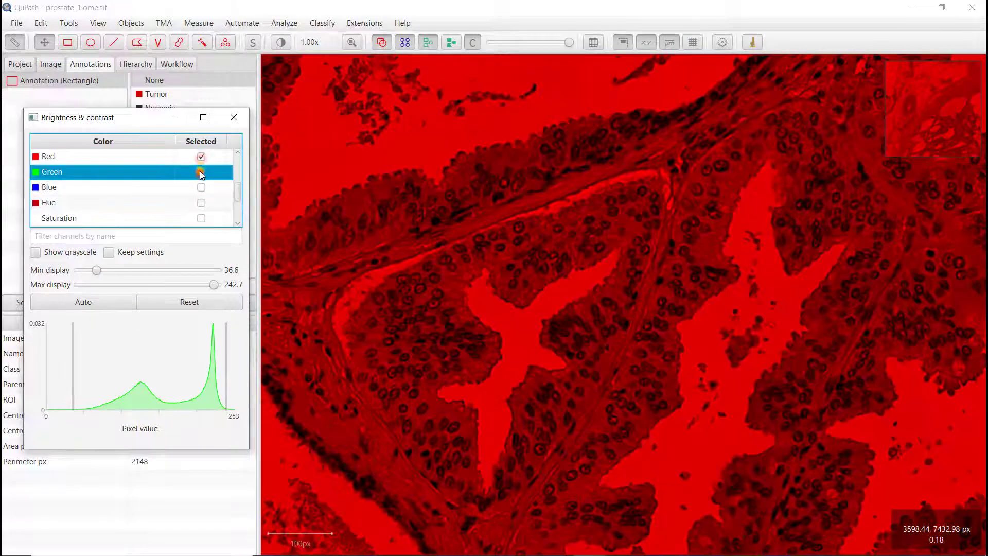
Return to the original image and compare it with the Hematoxylin and Eosin channels, ending on Hematoxylin
scroll(199, 174, up, 2)
scroll(199, 174, up, 2)
click(201, 157)
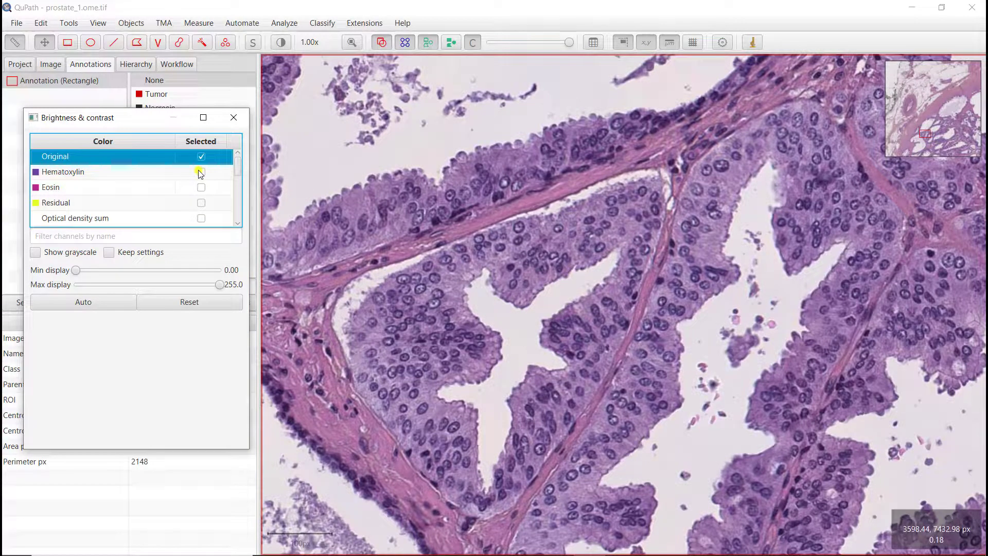
click(201, 172)
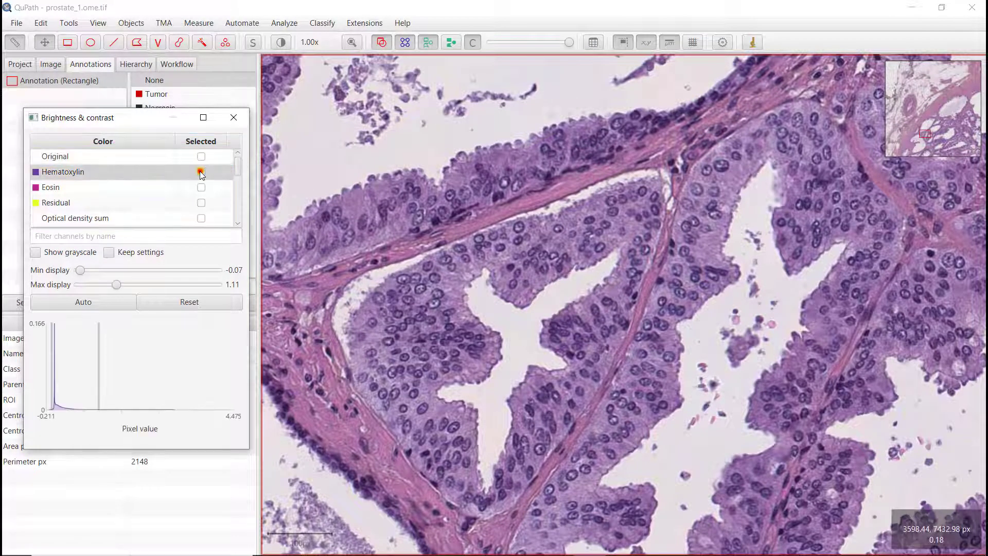
click(201, 187)
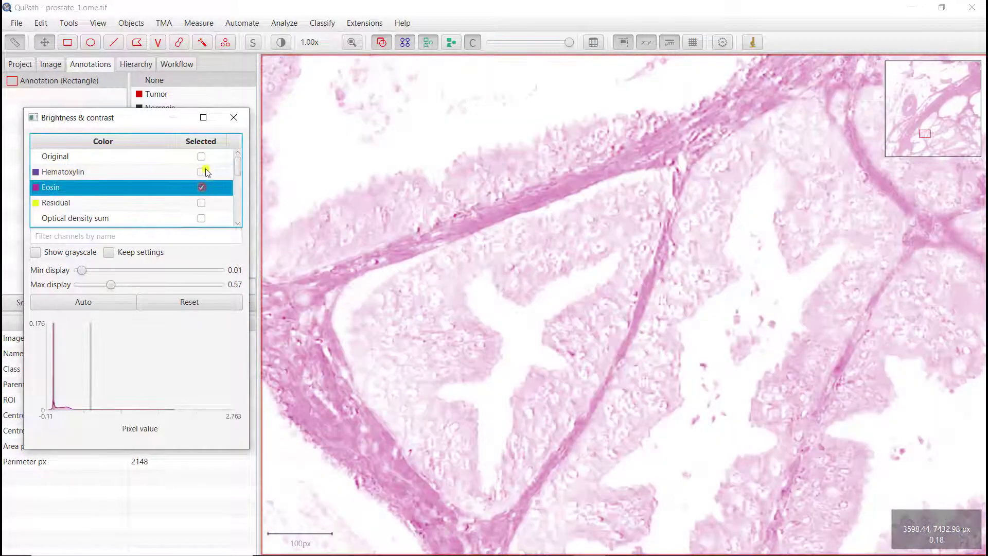
click(201, 172)
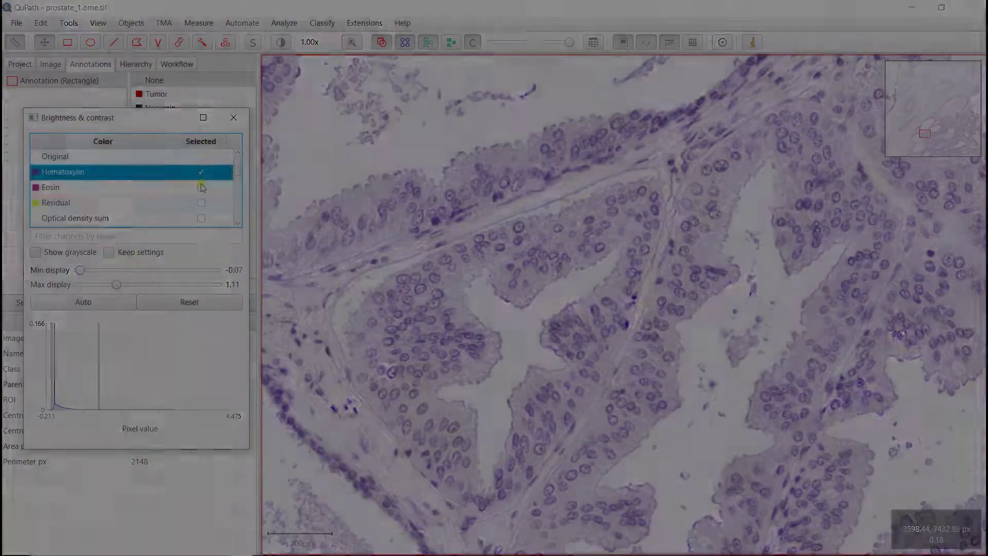